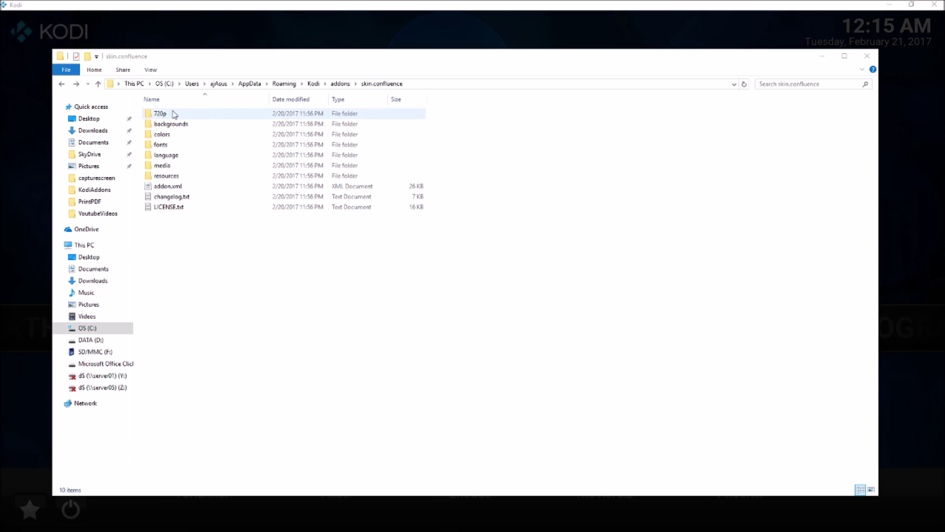
# - Open Includes.xml from the 720p folder of the skin.confluence add-on in Visual Studio
pyautogui.doubleClick(156, 115)
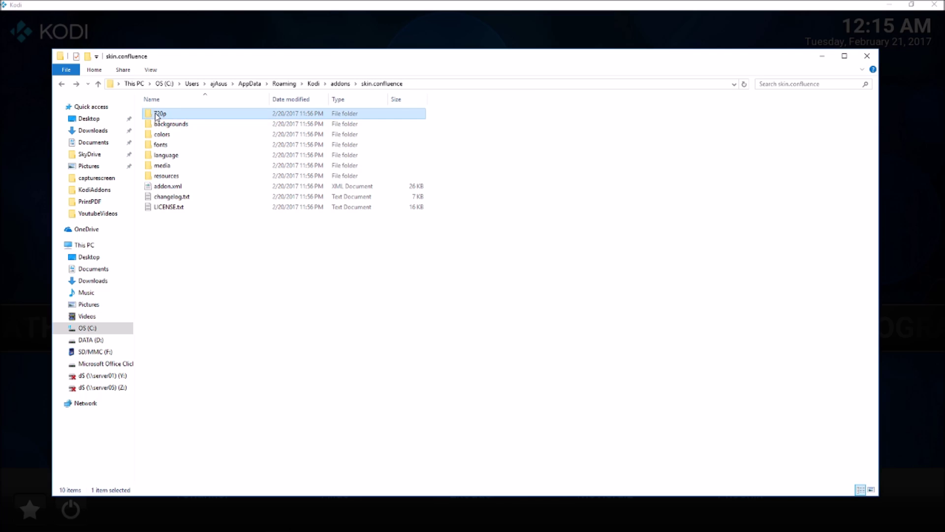
pyautogui.scroll(-13, 192, 355)
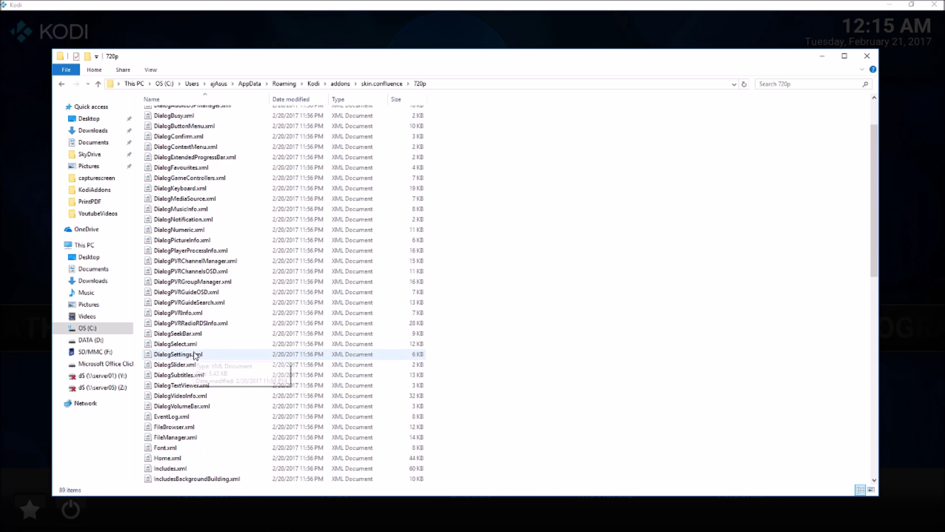
pyautogui.scroll(-5, 196, 354)
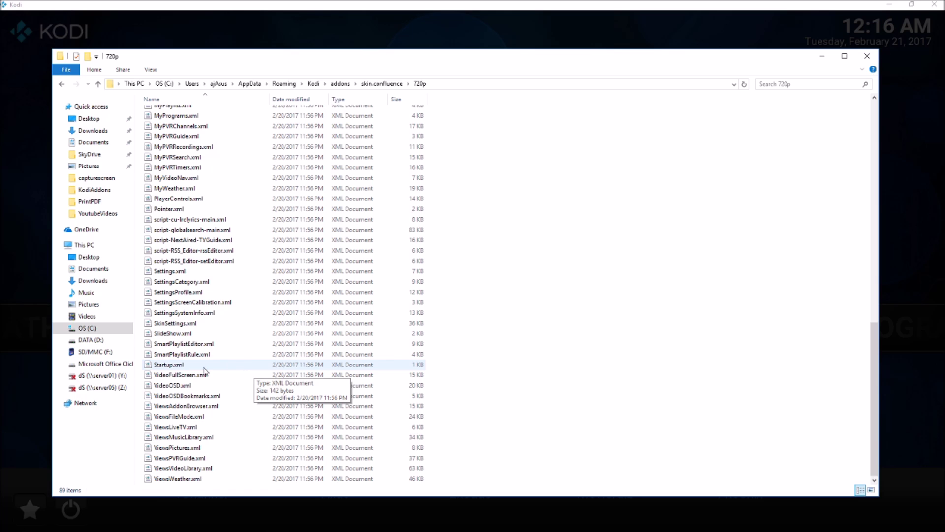
pyautogui.scroll(7, 241, 239)
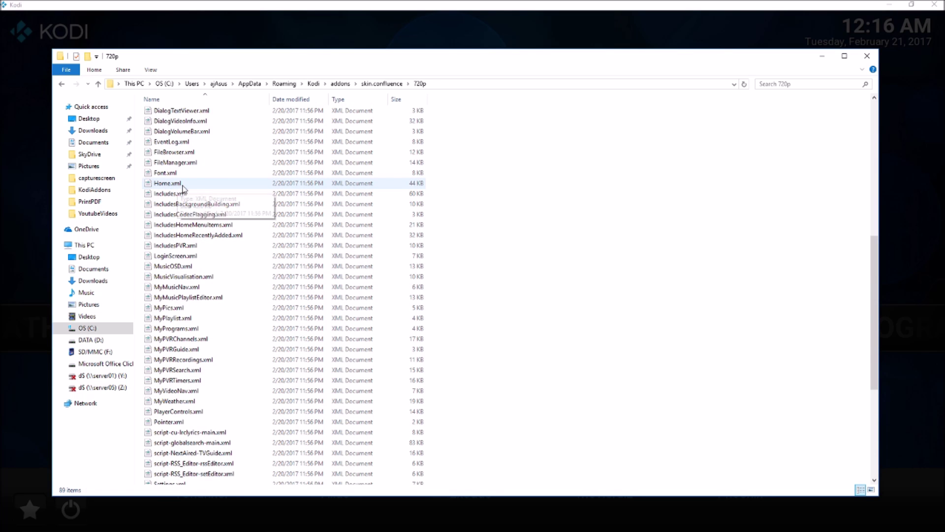
pyautogui.scroll(-1, 249, 187)
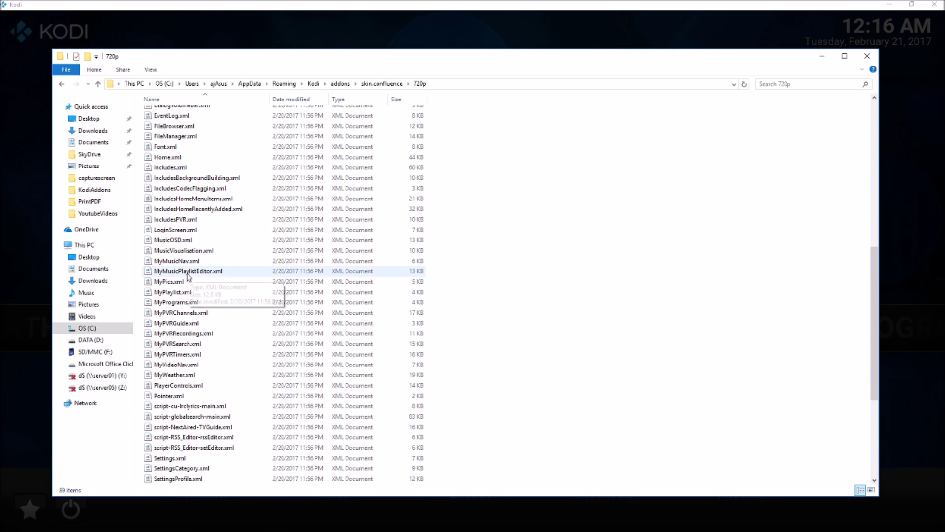
pyautogui.scroll(1, 249, 280)
pyautogui.scroll(-1, 236, 269)
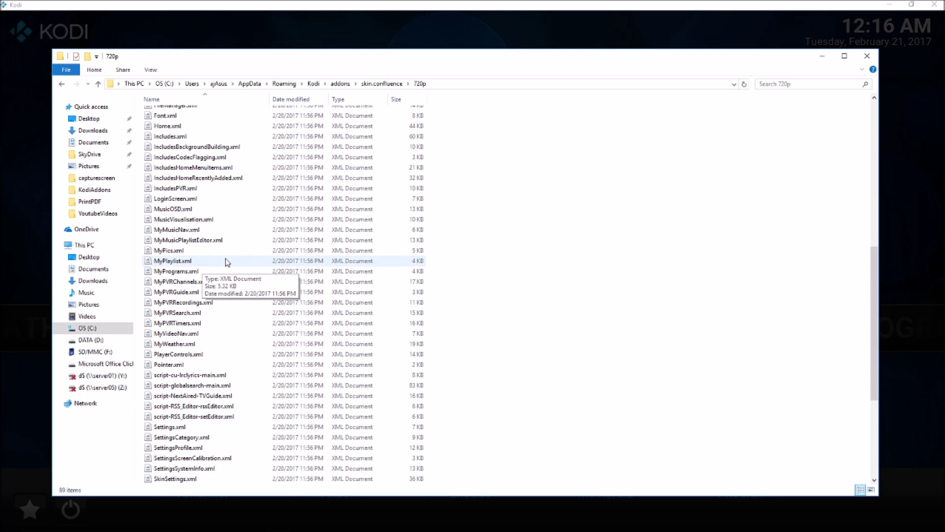
pyautogui.scroll(2, 228, 261)
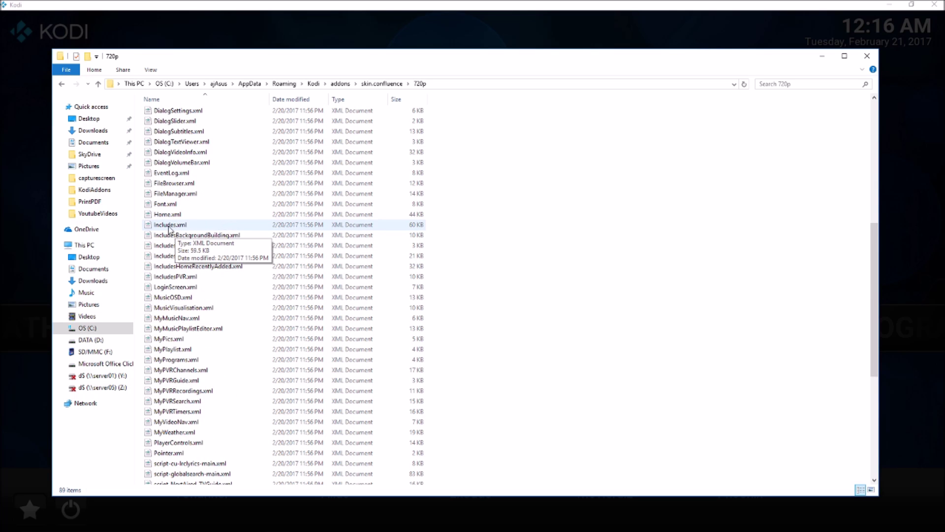
pyautogui.click(207, 227)
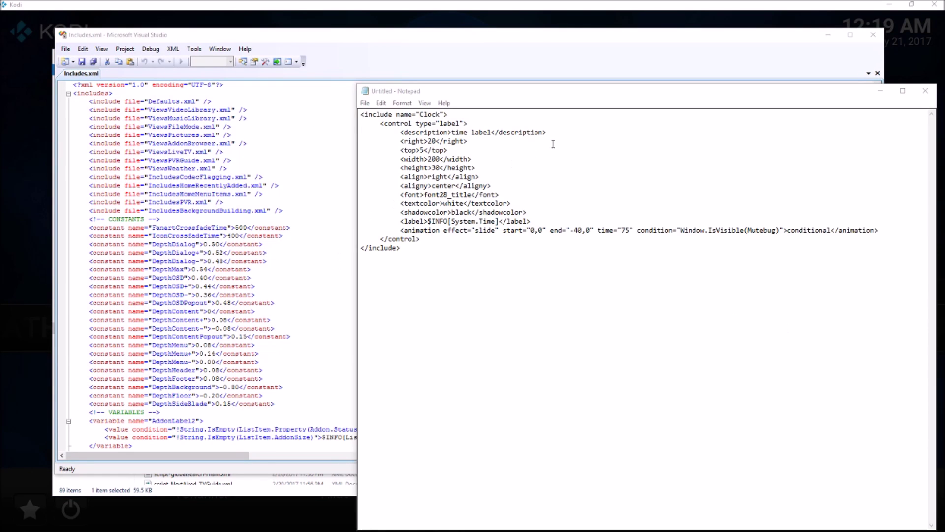
# - Find "Clock" in Includes.xml and bring up the Notepad snippet beside the code for comparison
pyautogui.moveTo(638, 95); pyautogui.dragTo(540, 215)
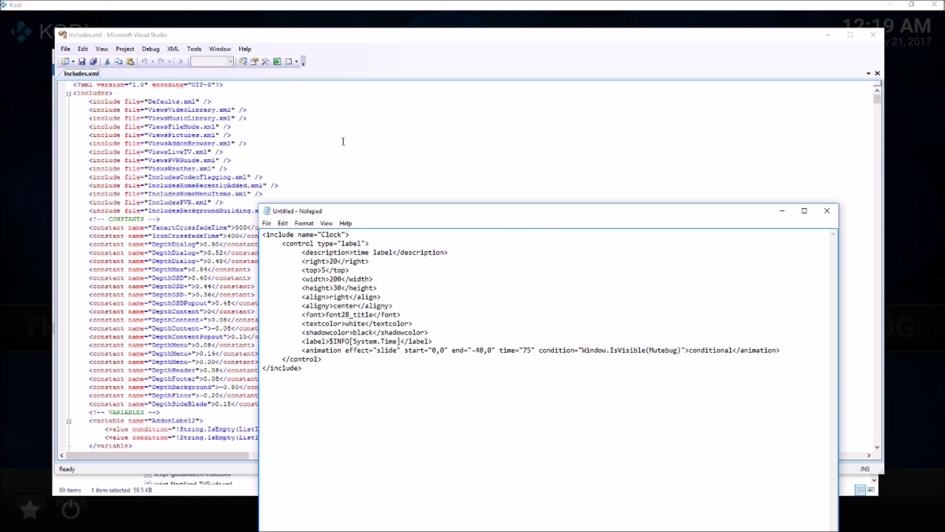
pyautogui.moveTo(536, 215); pyautogui.dragTo(614, 176)
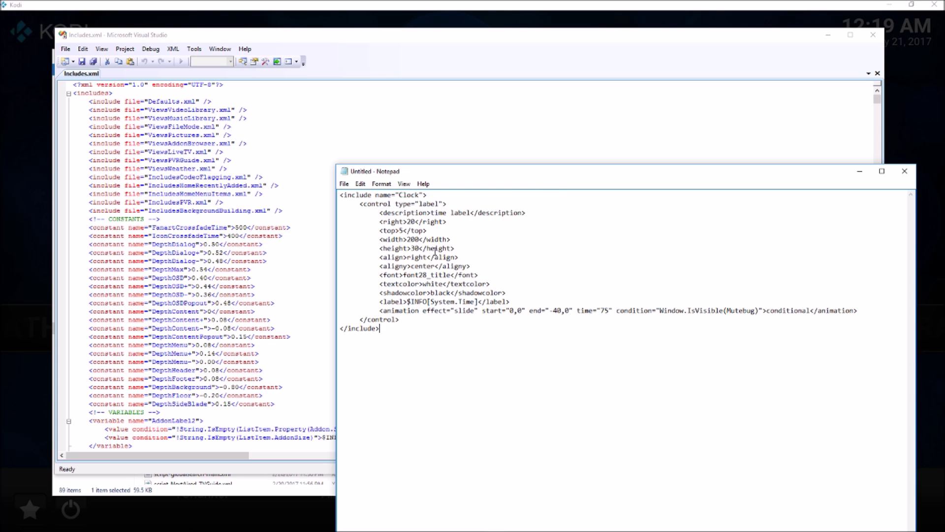
pyautogui.click(84, 53)
pyautogui.click(83, 52)
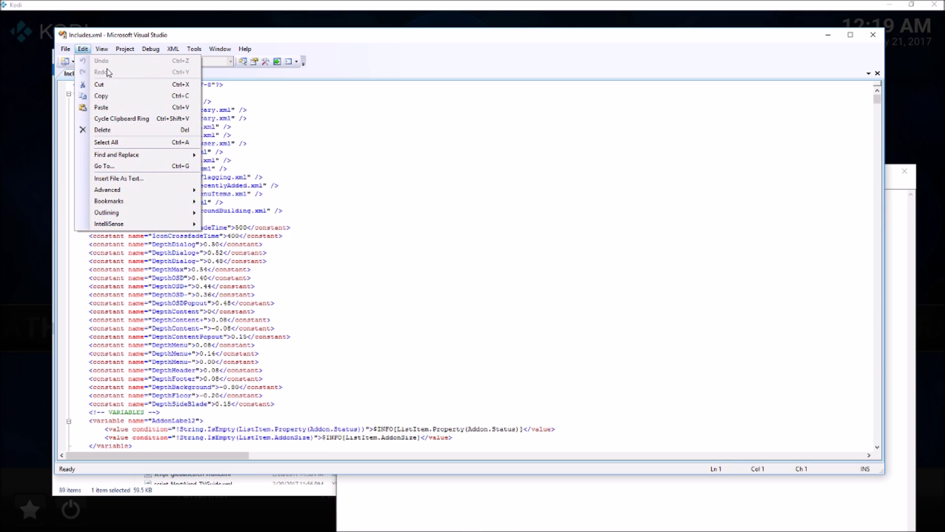
pyautogui.moveTo(179, 156)
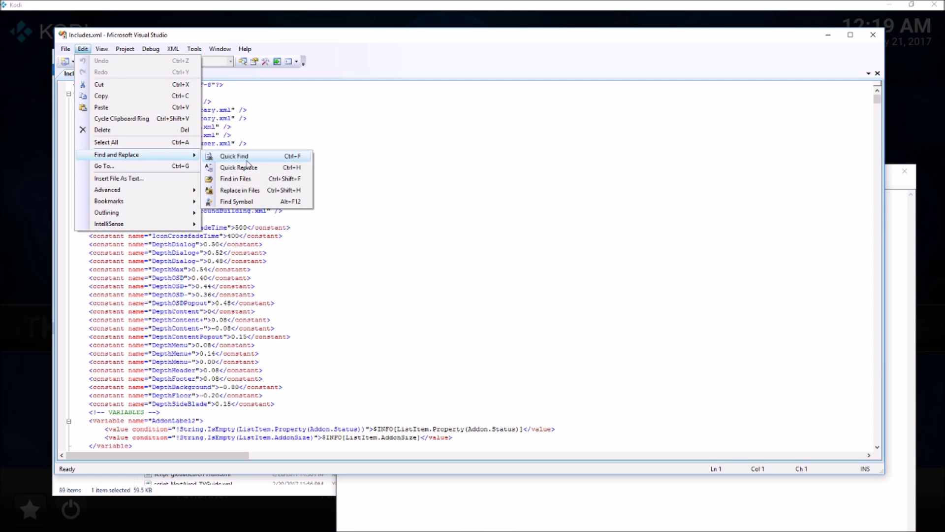
pyautogui.click(260, 157)
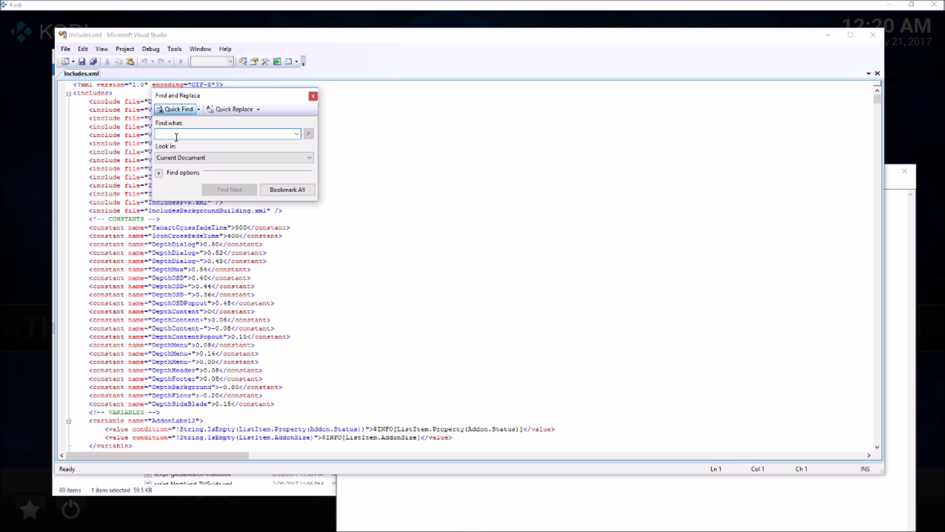
pyautogui.write('Clock')
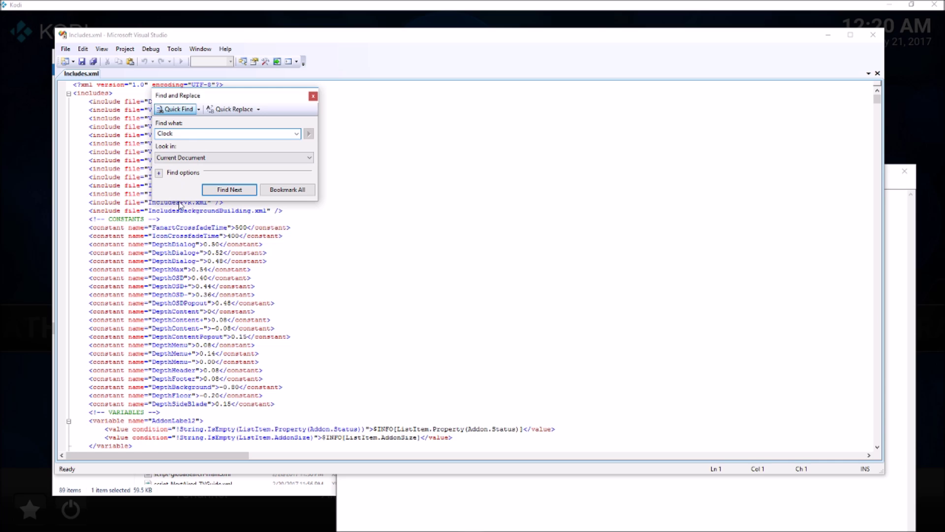
pyautogui.click(222, 189)
pyautogui.hotkey('alt', 'Tab')
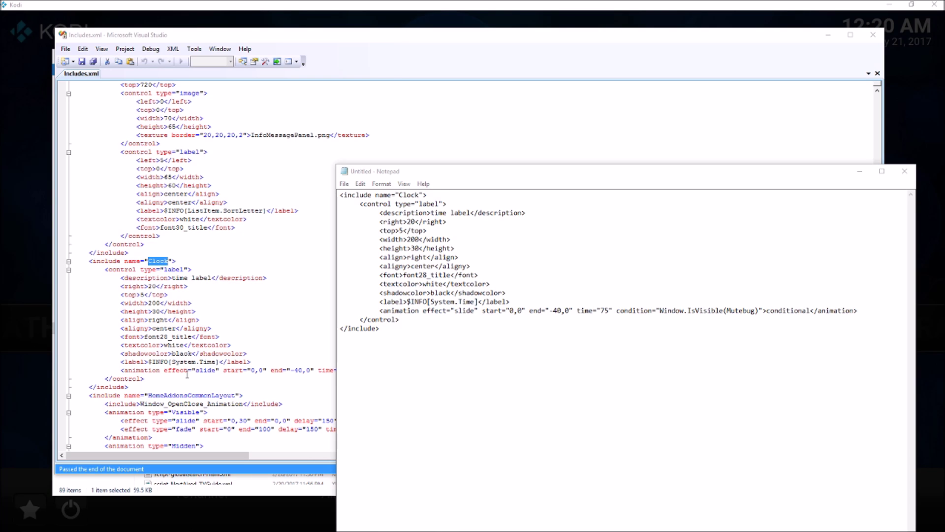
# - Comment out the whole Clock include block in Includes.xml with <!-- and --> on their own lines, and save the file
pyautogui.click(89, 260)
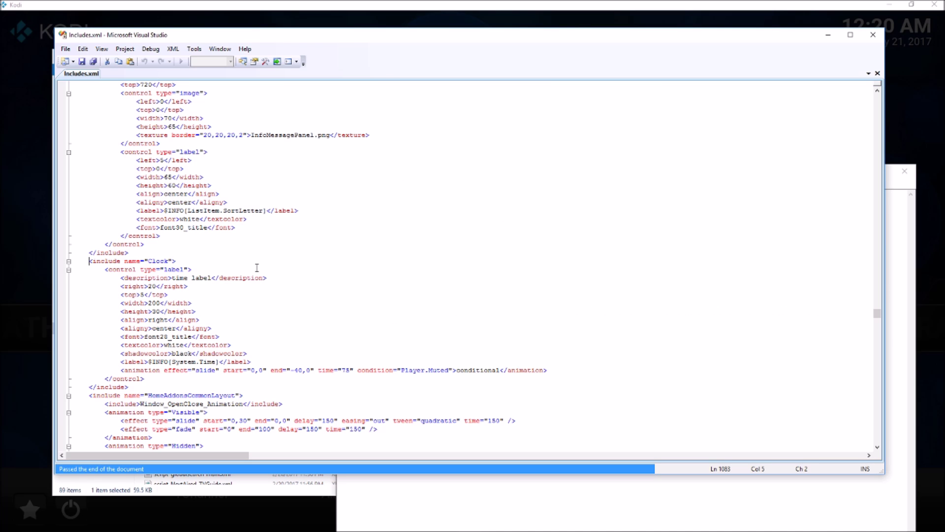
pyautogui.press('Return')
pyautogui.press('Up')
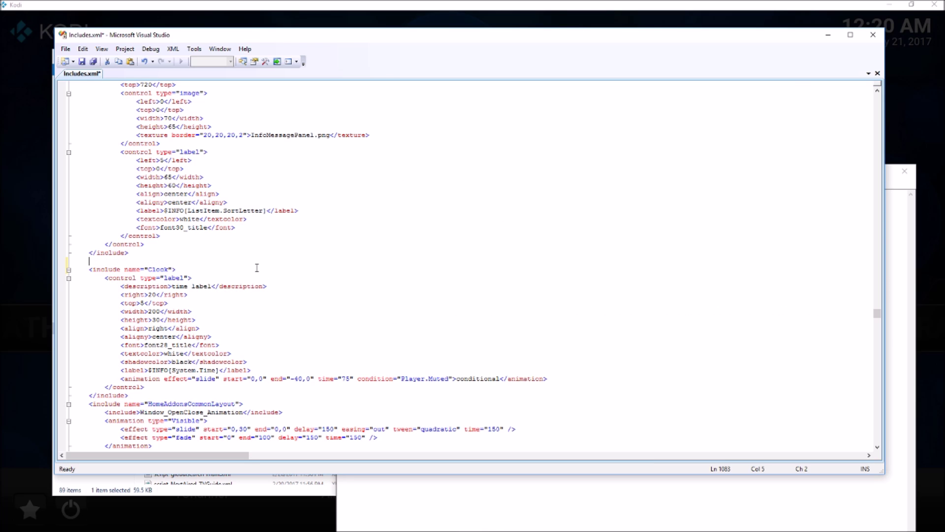
pyautogui.write('<!-')
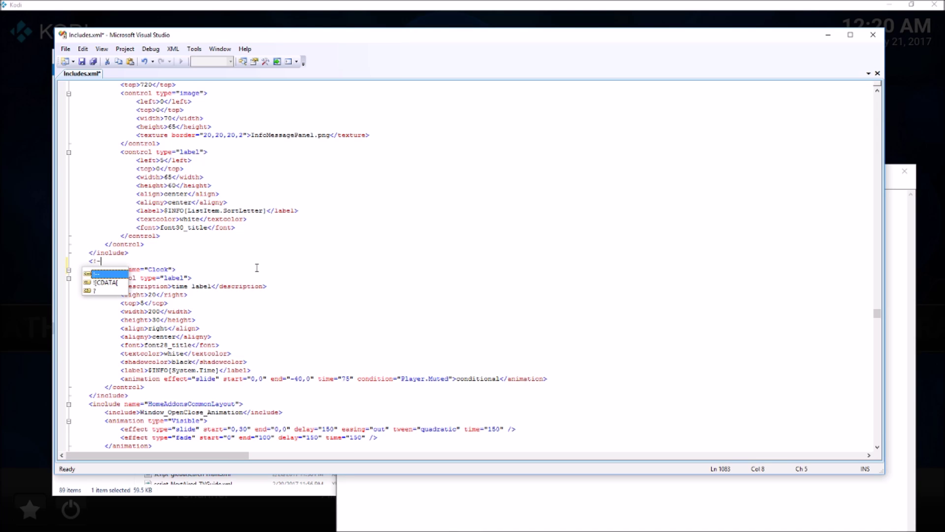
pyautogui.write('-')
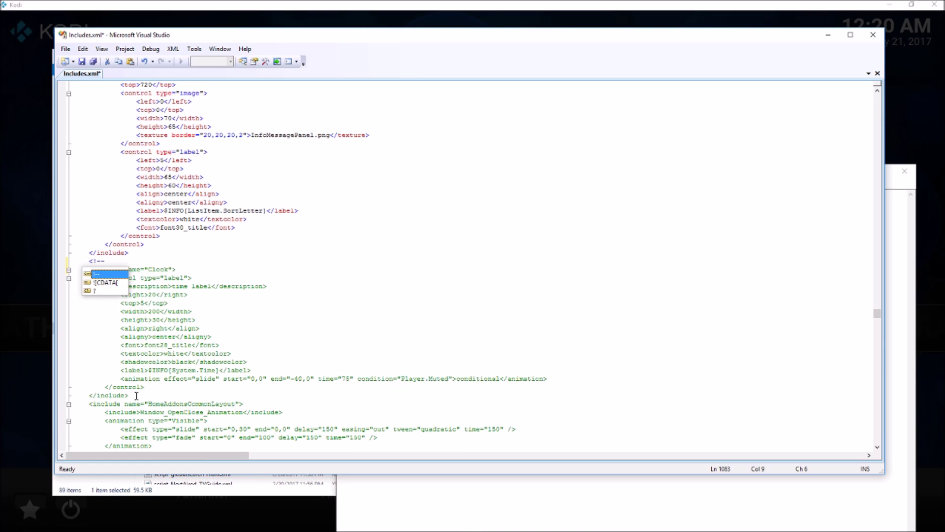
pyautogui.click(137, 395)
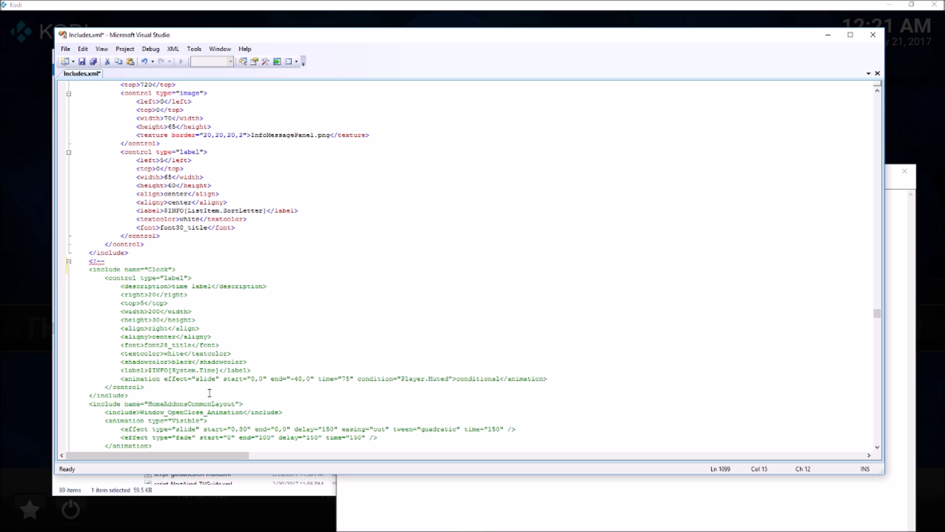
pyautogui.press('Return')
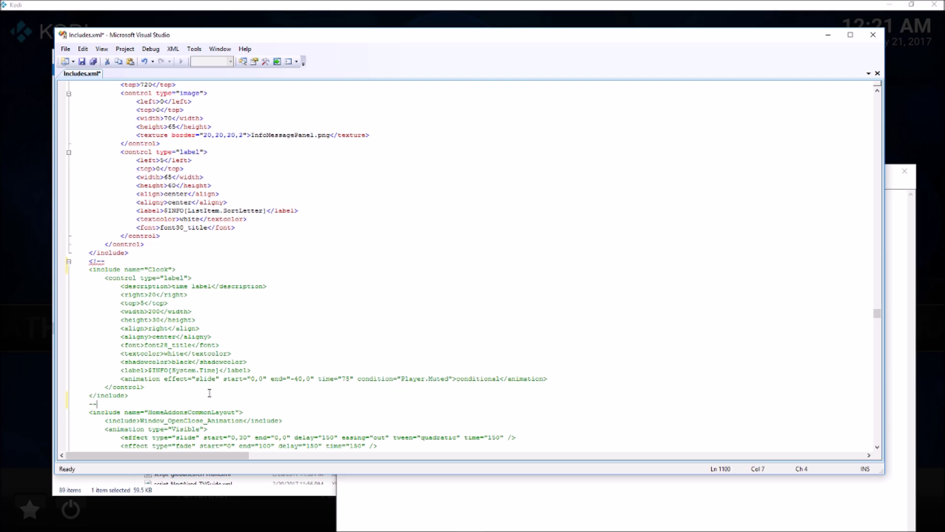
pyautogui.write('>')
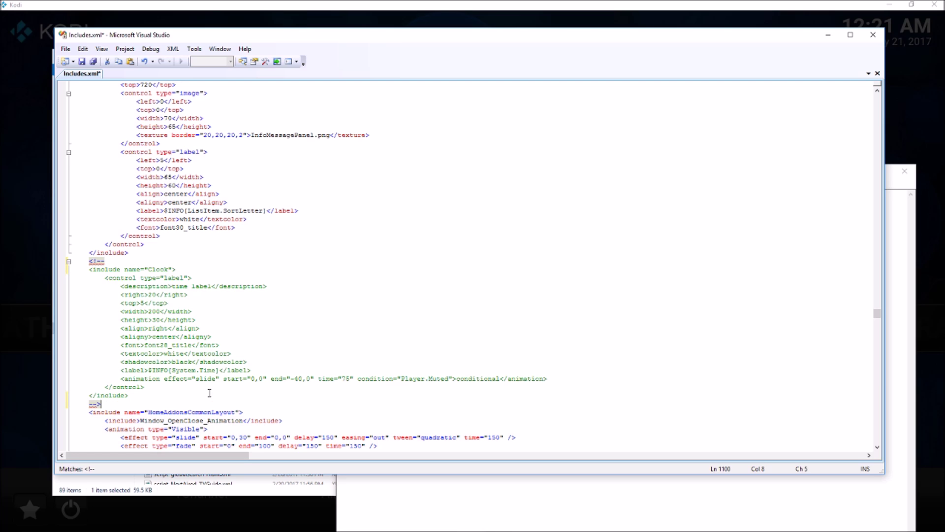
pyautogui.click(298, 337)
pyautogui.click(82, 63)
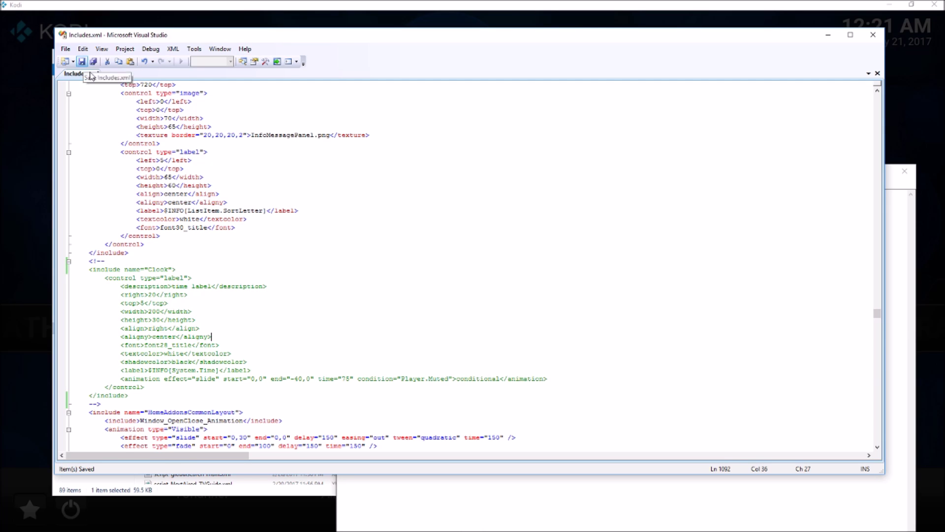
# - Switch to File Explorer and open VideoFullScreen.xml from the 720p folder
pyautogui.click(576, 504)
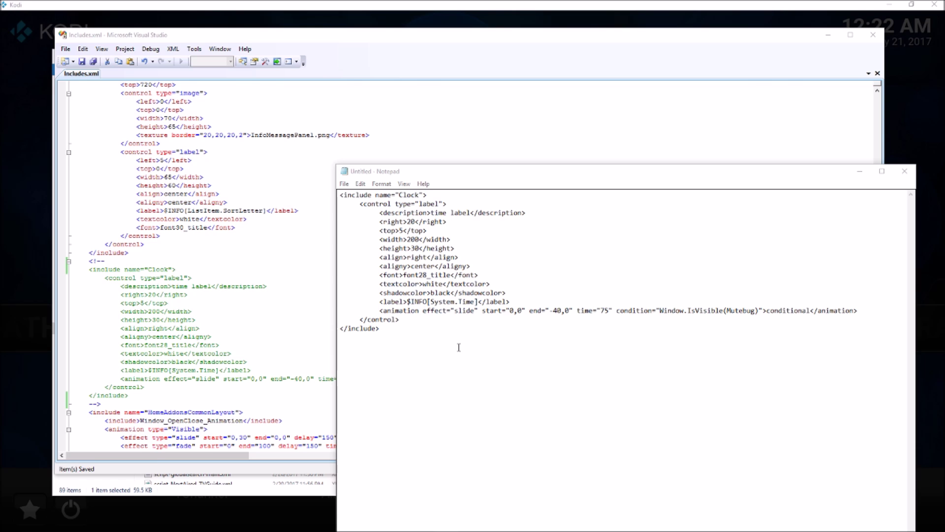
pyautogui.hotkey('alt', 'Tab')
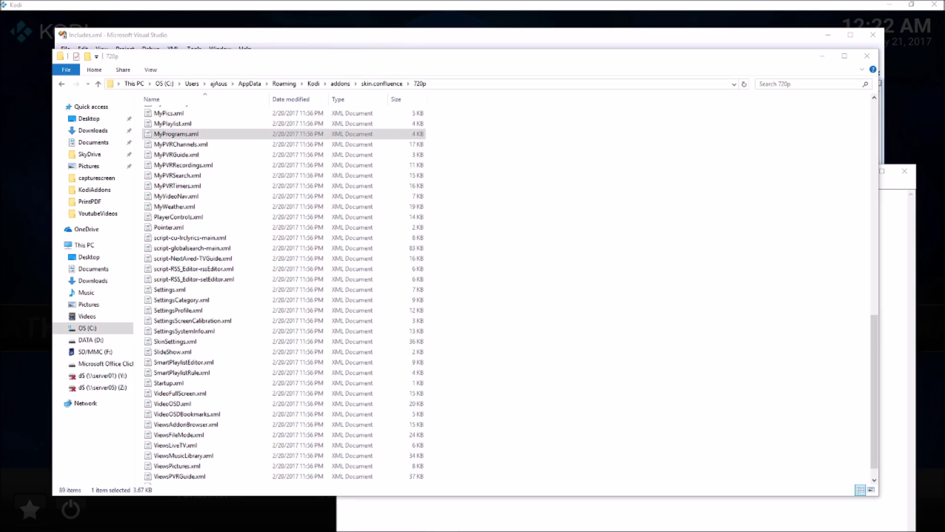
pyautogui.rightClick(210, 396)
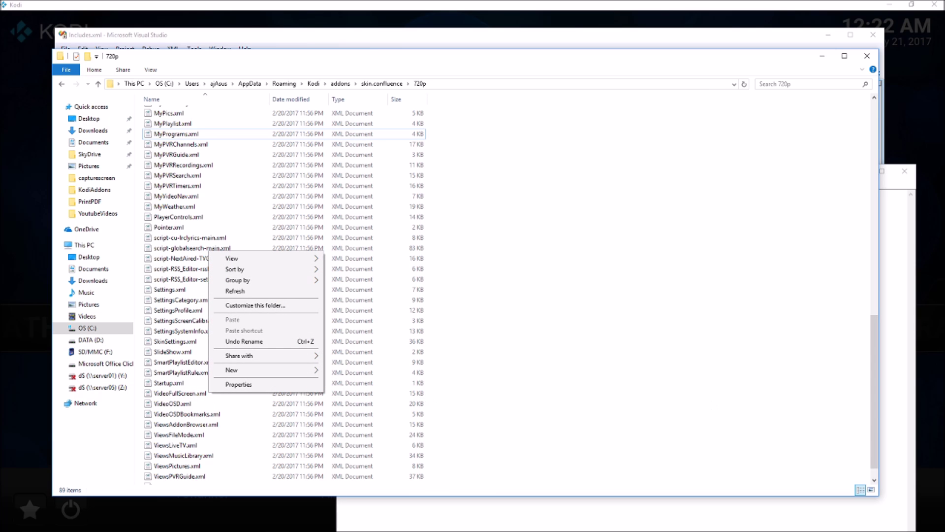
pyautogui.click(180, 393)
pyautogui.doubleClick(180, 393)
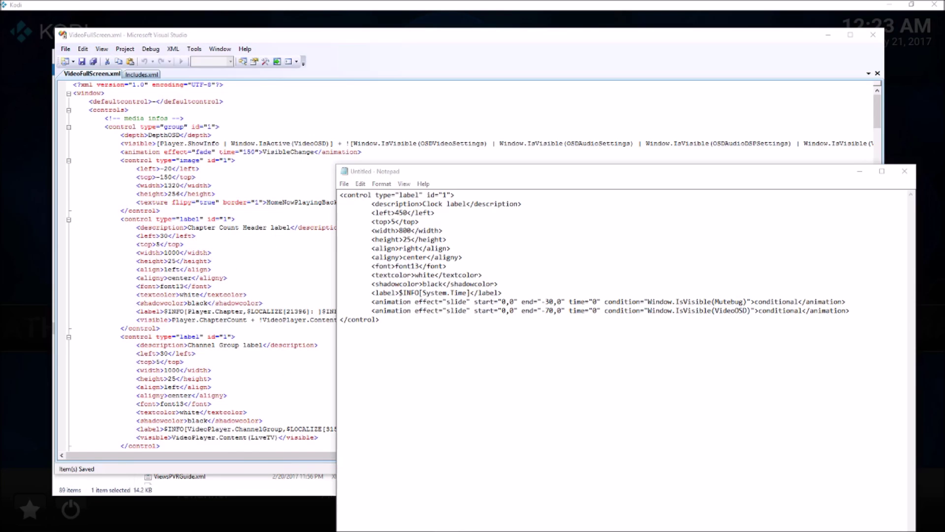
# - Search VideoFullScreen.xml for "Clock label", the description text used in the Notepad snippet
pyautogui.click(424, 202)
pyautogui.moveTo(424, 202); pyautogui.dragTo(467, 206)
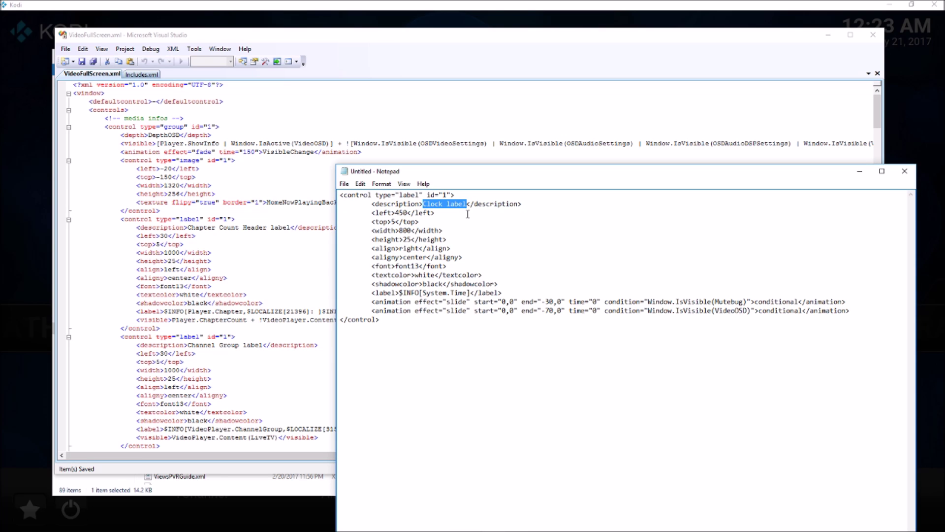
pyautogui.click(281, 209)
pyautogui.click(83, 49)
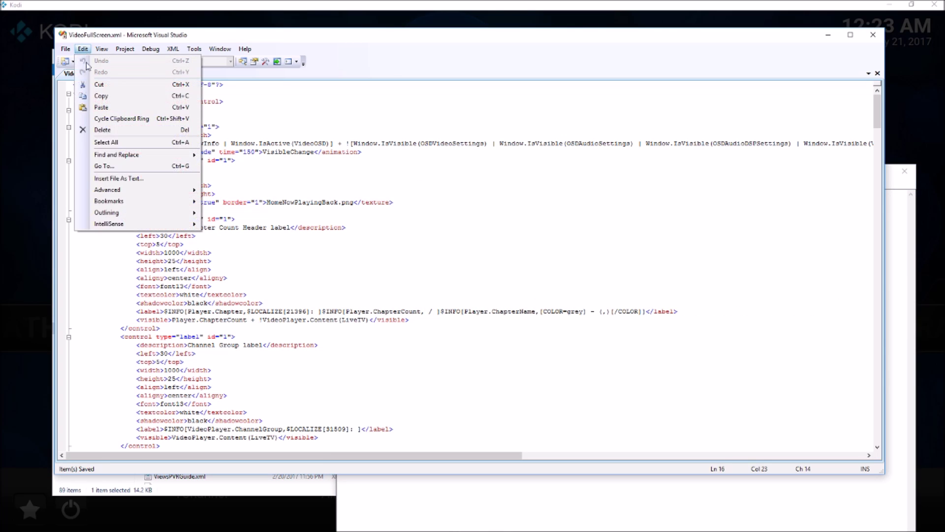
pyautogui.moveTo(118, 155)
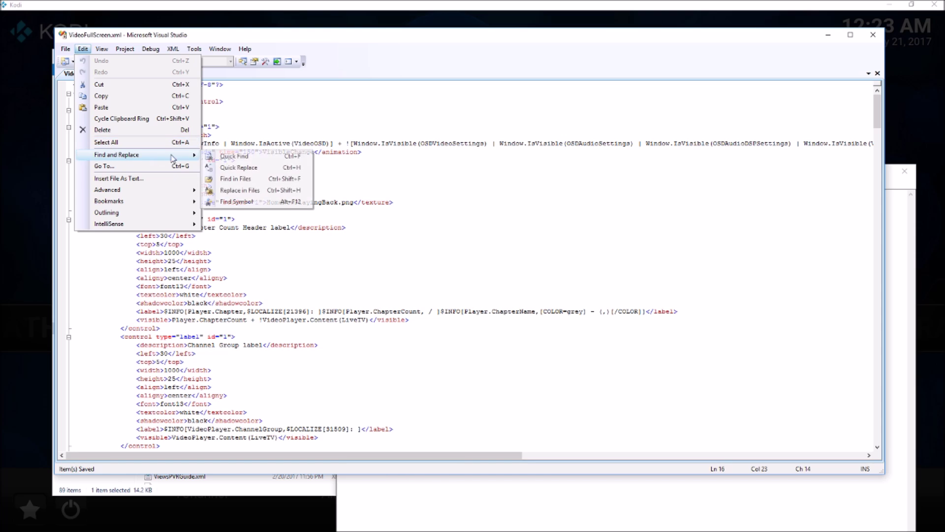
pyautogui.click(264, 161)
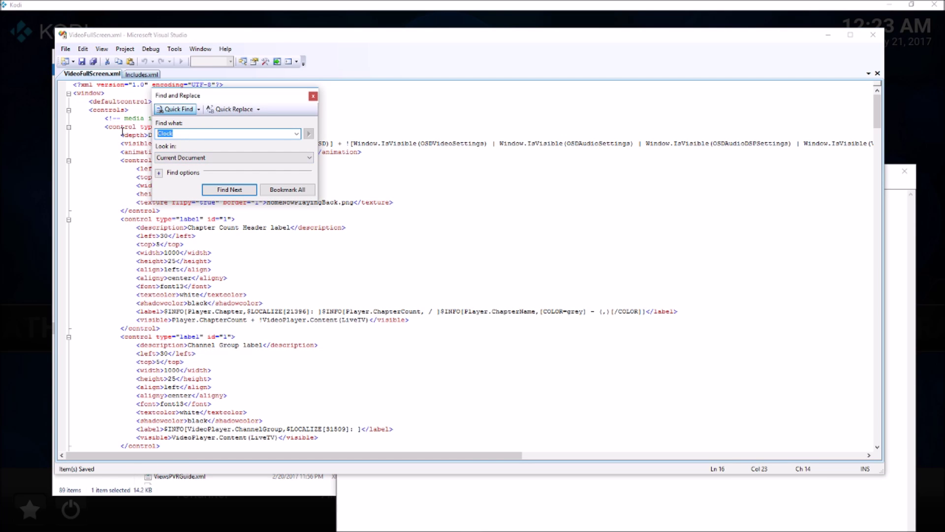
pyautogui.write('Clock label')
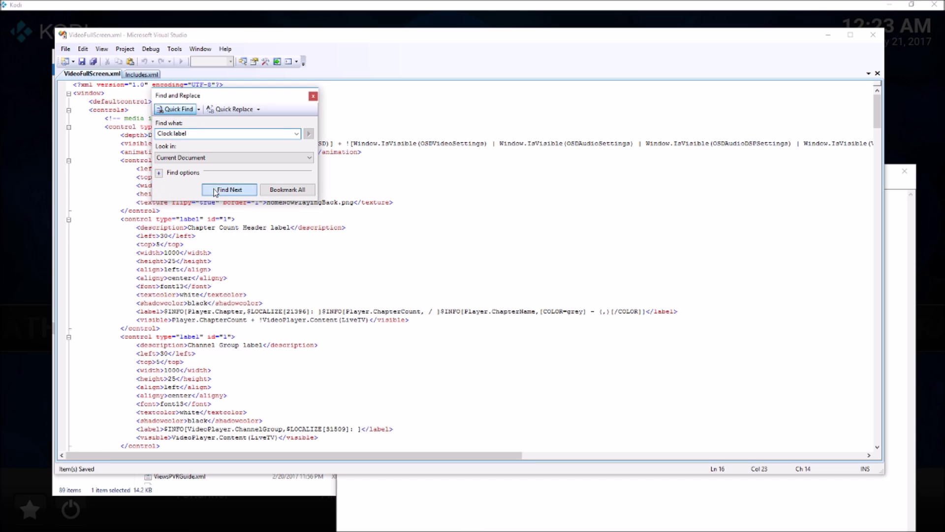
pyautogui.click(215, 191)
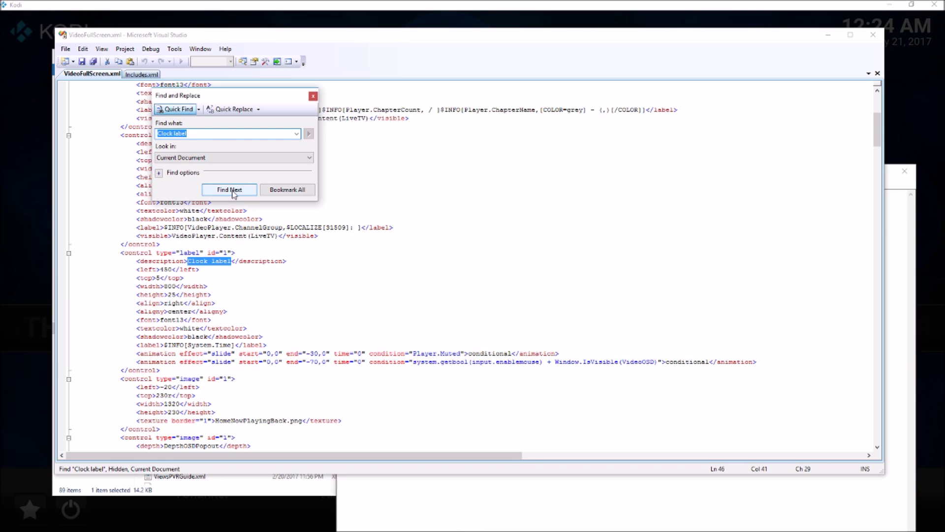
# - Comment out the whole Clock label control in VideoFullScreen.xml with <!-- and --> on their own lines, and save the file
pyautogui.click(422, 500)
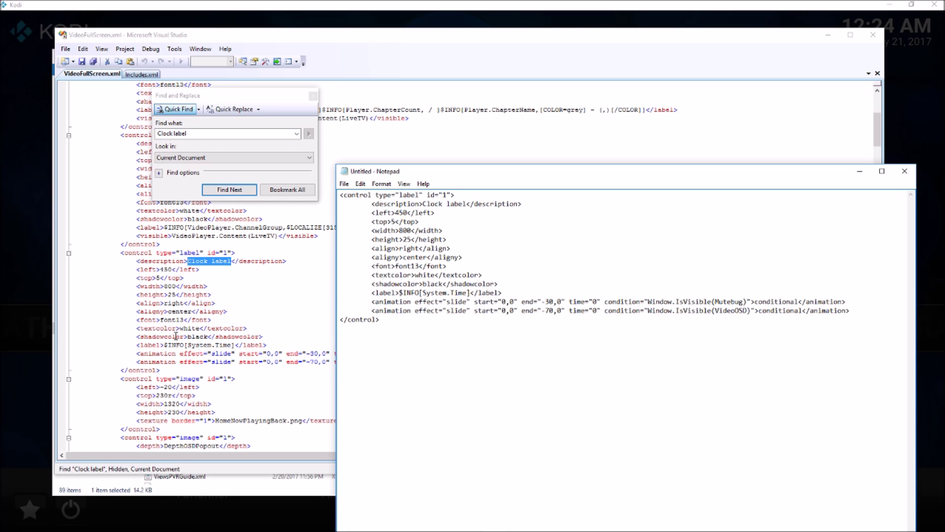
pyautogui.click(167, 246)
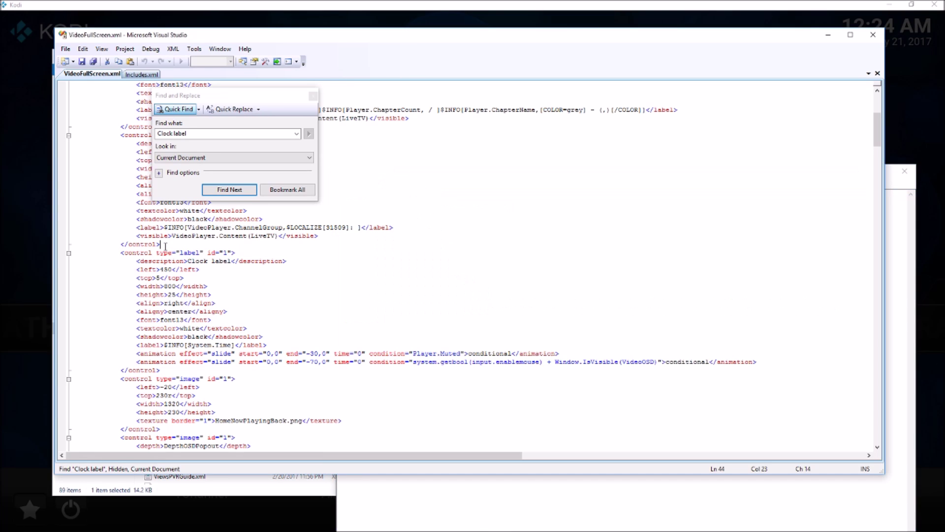
pyautogui.press('Return')
pyautogui.write('<!--')
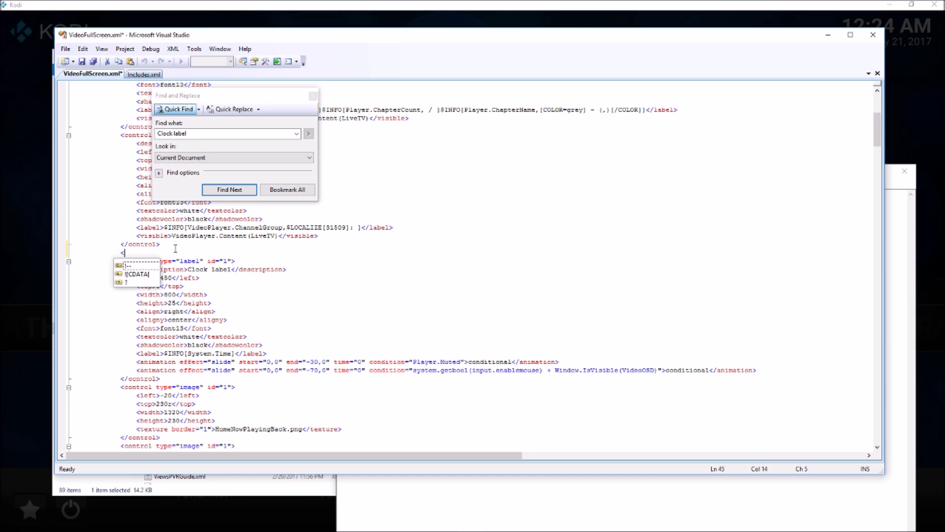
pyautogui.click(269, 353)
pyautogui.click(173, 377)
pyautogui.press('Return')
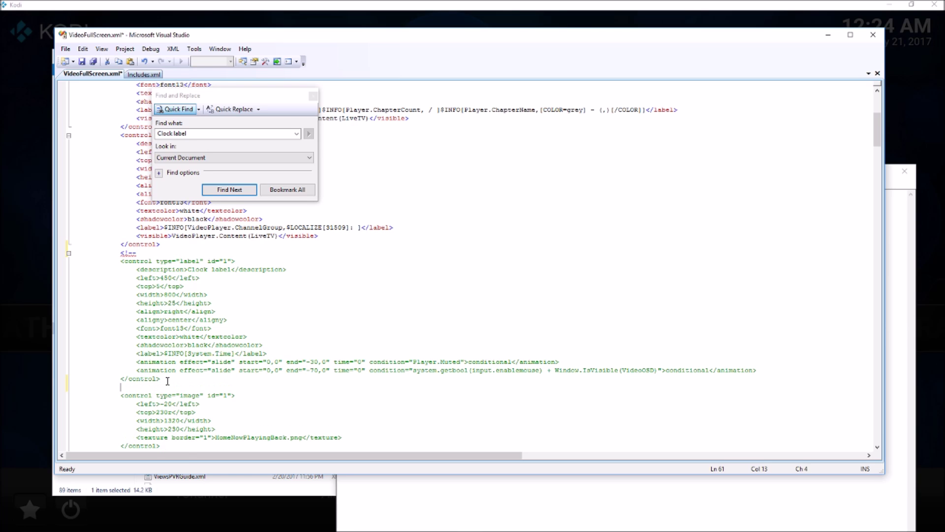
pyautogui.write('-->')
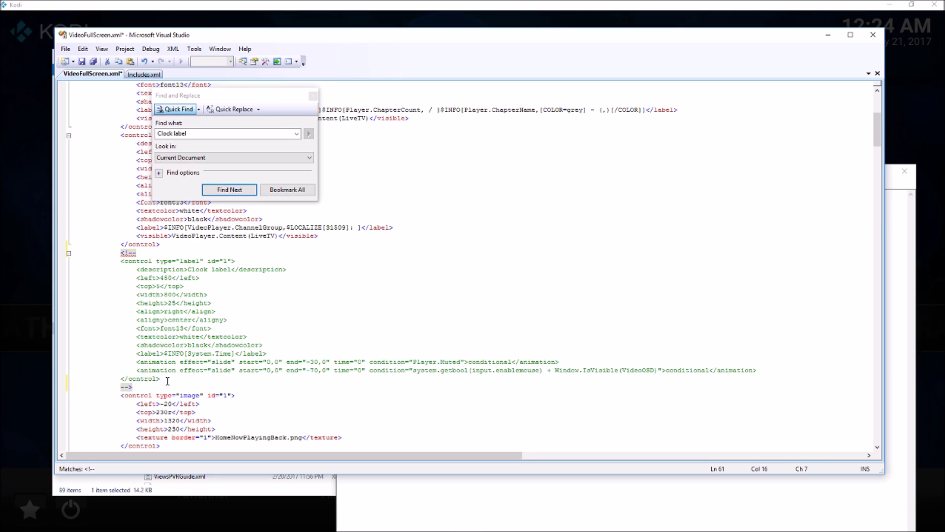
pyautogui.click(303, 380)
pyautogui.click(81, 63)
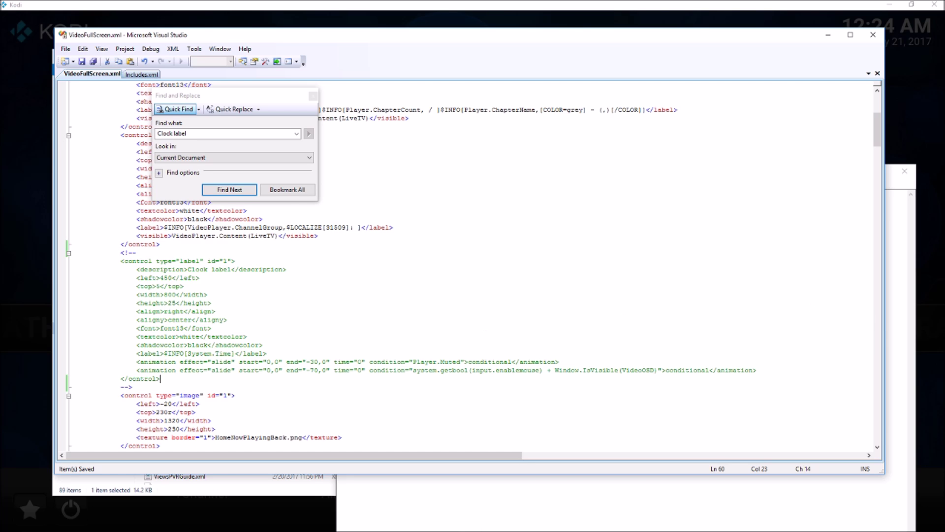
# - Switch to File Explorer and open Home.xml from the 720p folder with Microsoft Visual Studio 2008
pyautogui.hotkey('alt', 'Tab')
pyautogui.scroll(9, 192, 212)
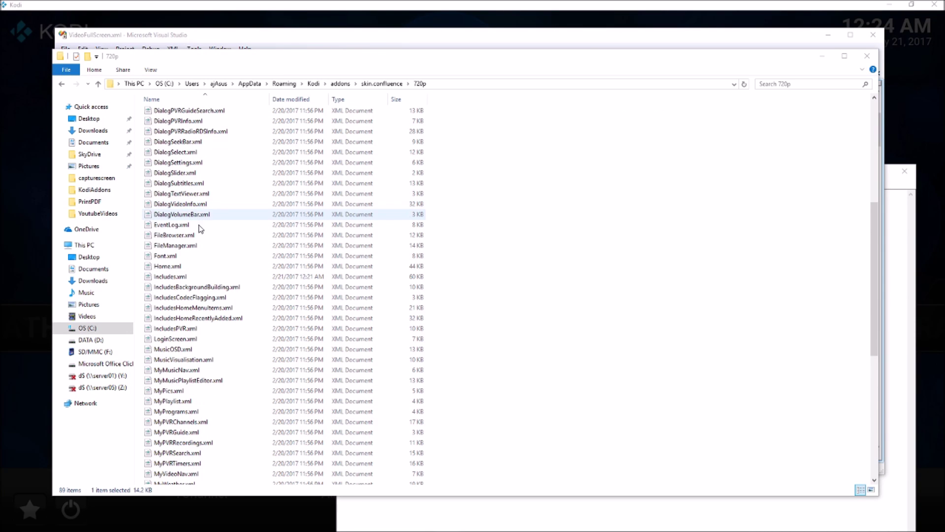
pyautogui.rightClick(193, 269)
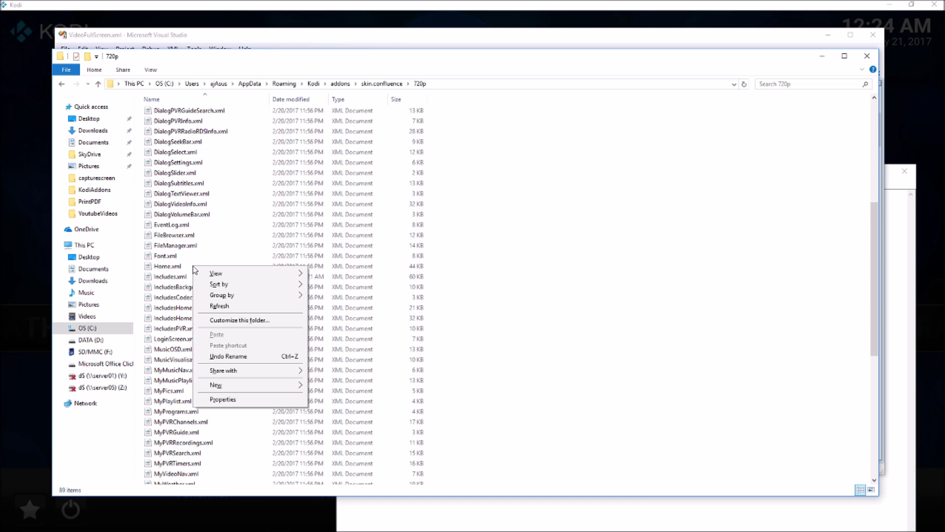
pyautogui.click(175, 268)
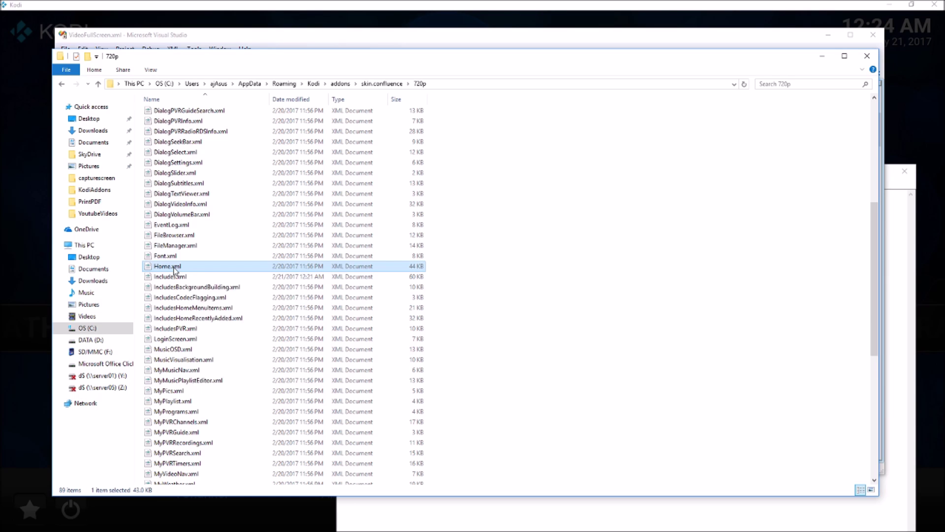
pyautogui.rightClick(175, 268)
pyautogui.moveTo(230, 331)
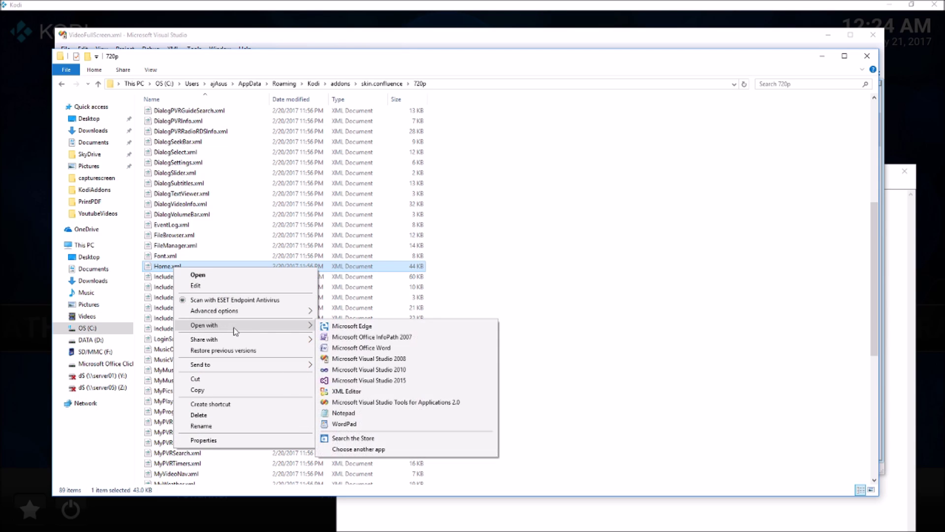
pyautogui.click(400, 362)
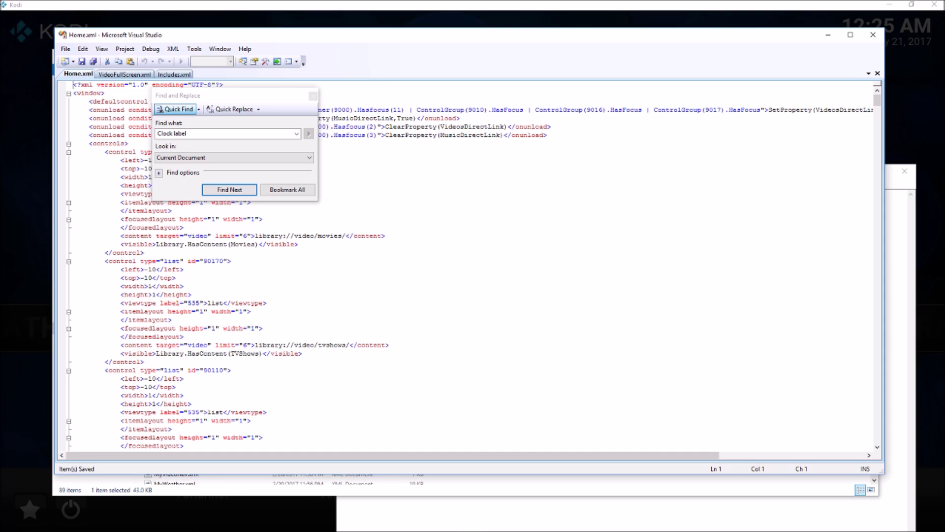
# - Search Home.xml for "Date label", copied from the Notepad snippet's description, and bring Notepad up beside the code for comparison
pyautogui.hotkey('alt', 'Tab')
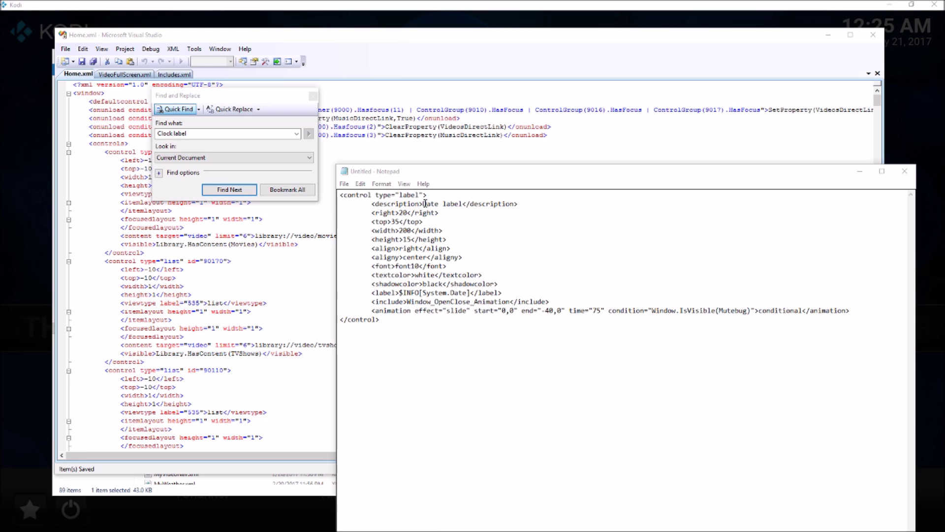
pyautogui.moveTo(424, 203); pyautogui.dragTo(463, 202)
pyautogui.hotkey('ctrl', 'c')
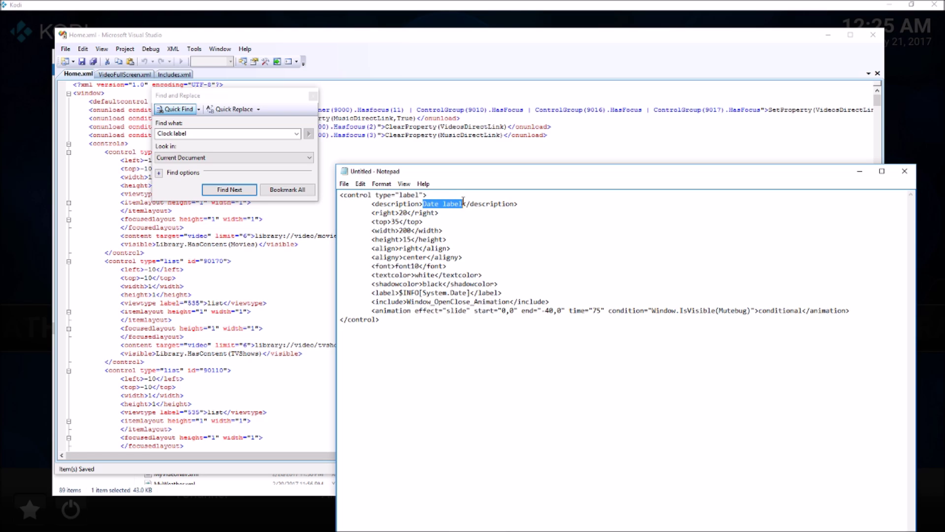
pyautogui.click(178, 261)
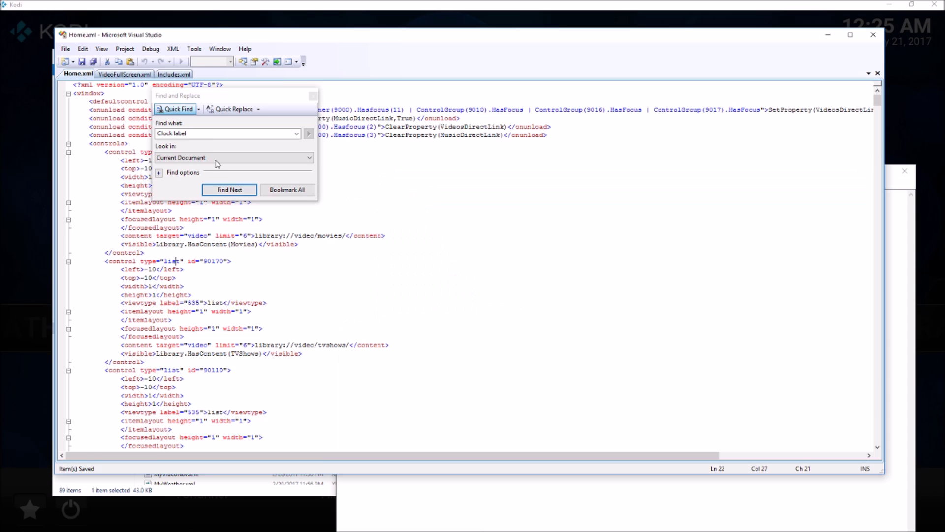
pyautogui.click(221, 134)
pyautogui.hotkey('ctrl', 'v')
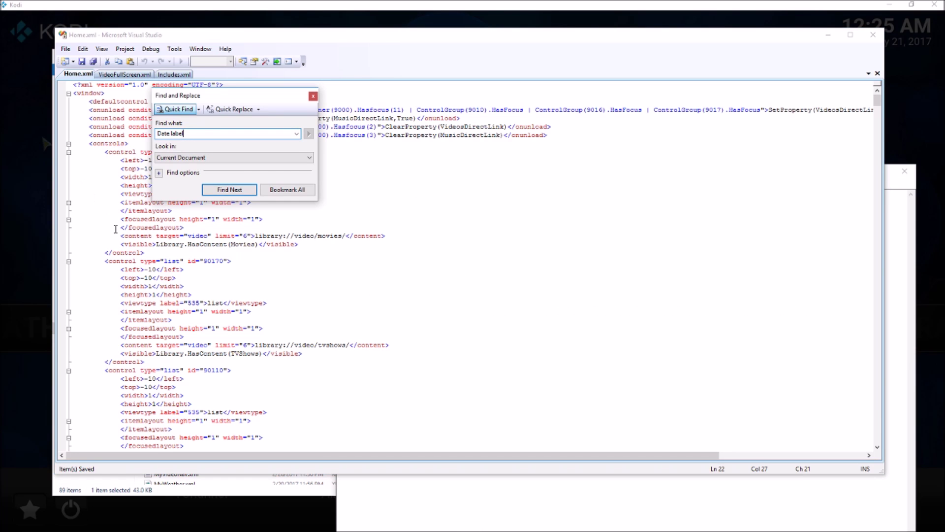
pyautogui.click(229, 190)
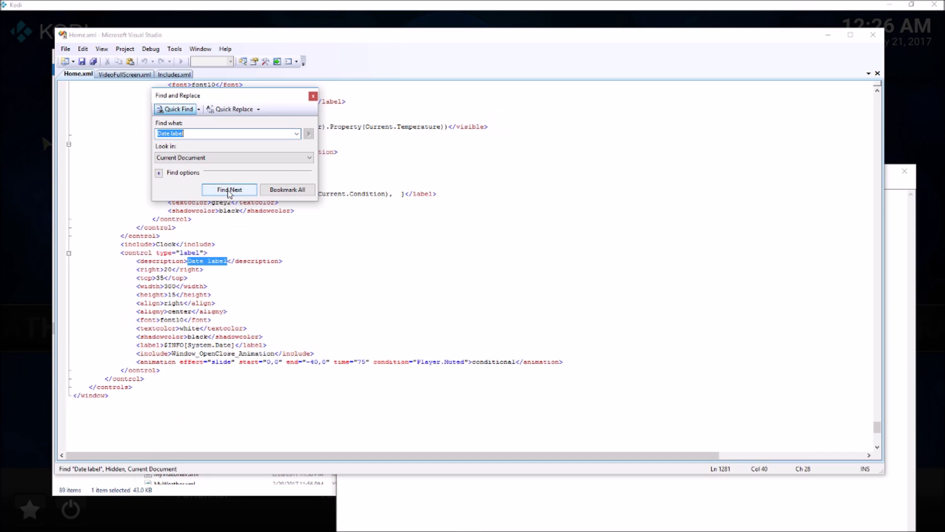
pyautogui.click(261, 285)
pyautogui.click(477, 495)
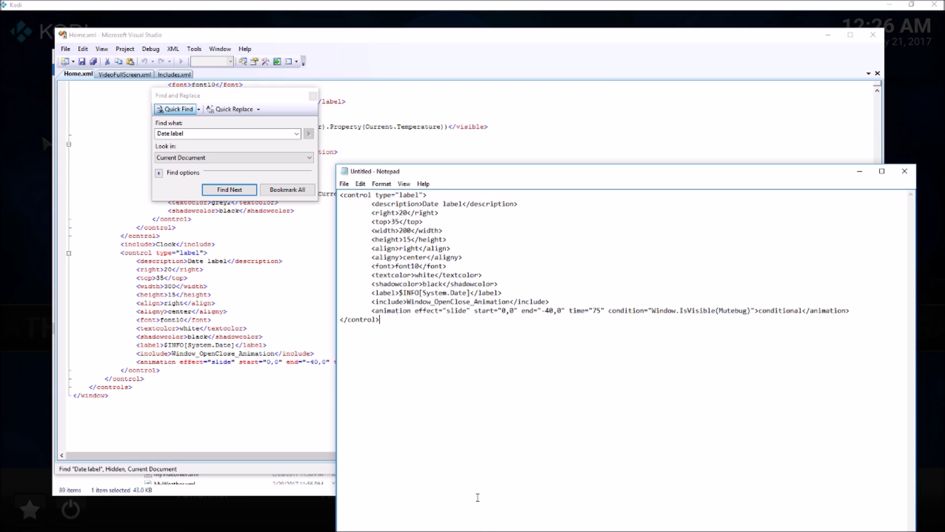
# - Comment out the Date label control near the end of Home.xml with <!-- and --> on their own lines, and save the file
pyautogui.click(121, 253)
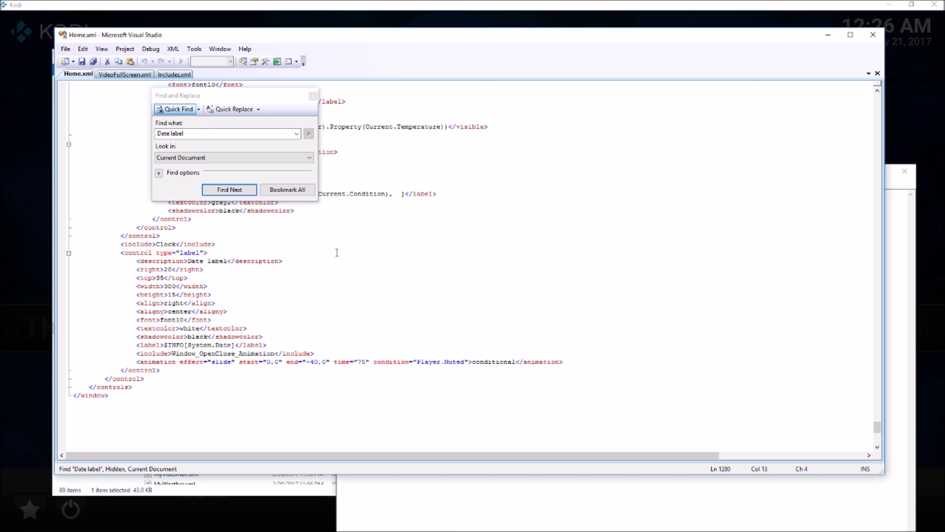
pyautogui.press('Return')
pyautogui.press('Up')
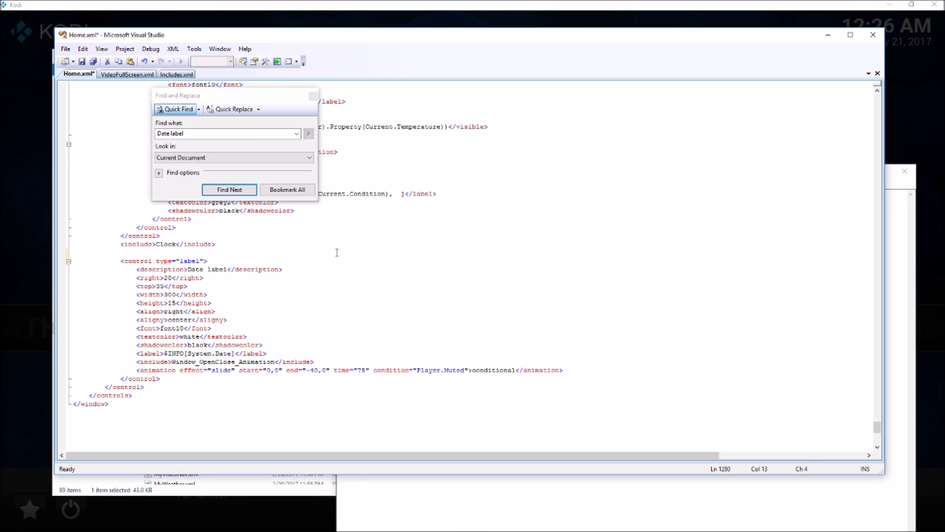
pyautogui.write('<!--')
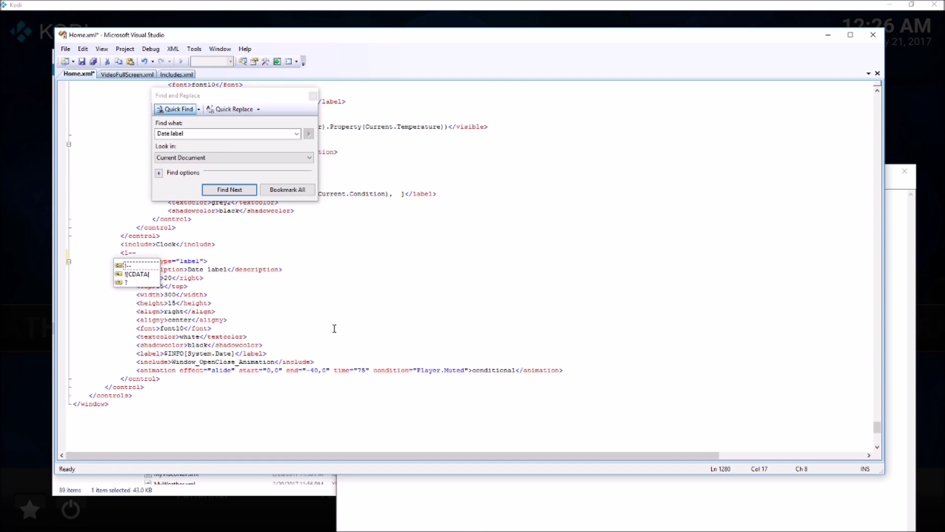
pyautogui.press('BackSpace')
pyautogui.press('BackSpace')
pyautogui.press('BackSpace')
pyautogui.write('!--')
pyautogui.click(177, 387)
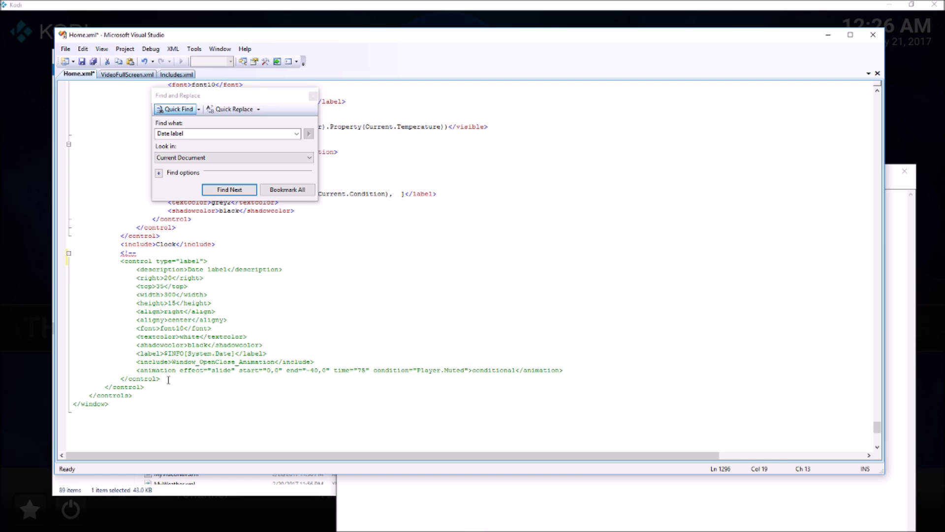
pyautogui.press('Return')
pyautogui.write('--')
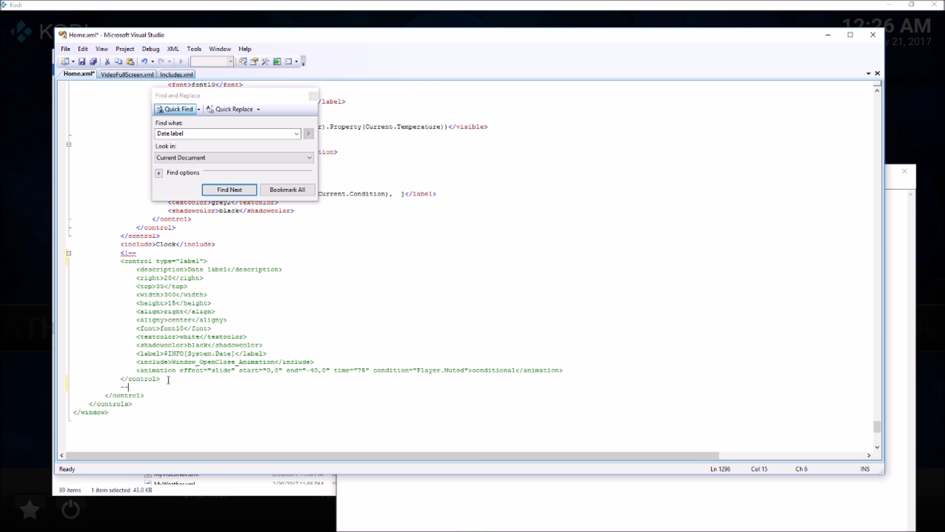
pyautogui.write('>')
pyautogui.click(168, 380)
pyautogui.click(82, 62)
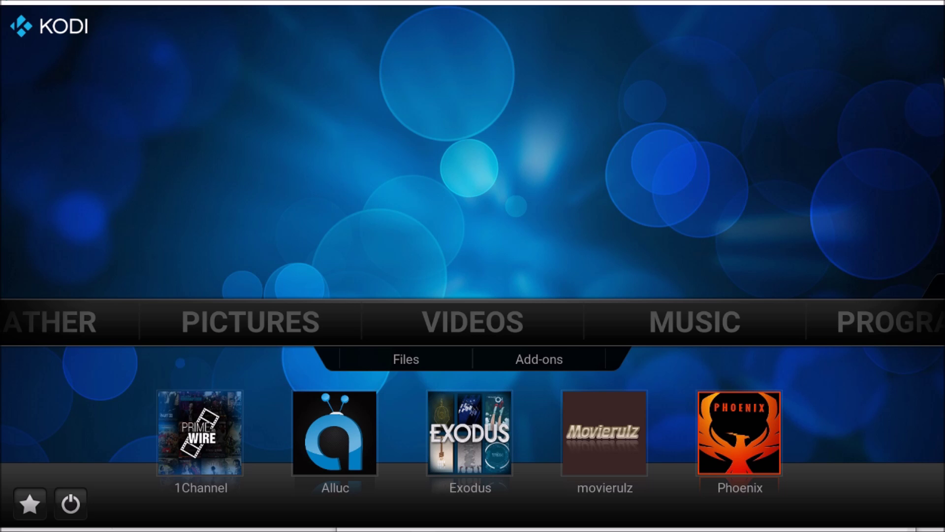
# - Switch to Kodi, open the Videos section to check its screen for the clock, and return to the home screen
pyautogui.click(467, 327)
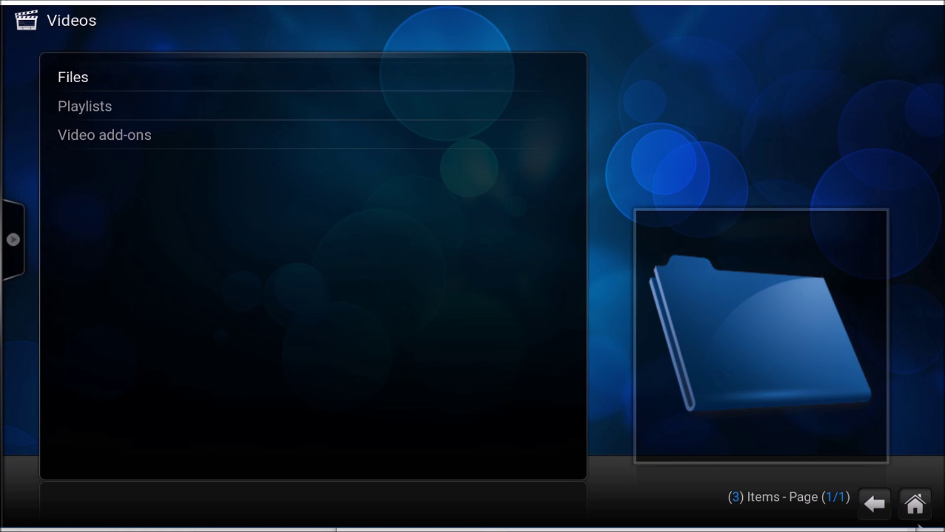
pyautogui.click(874, 502)
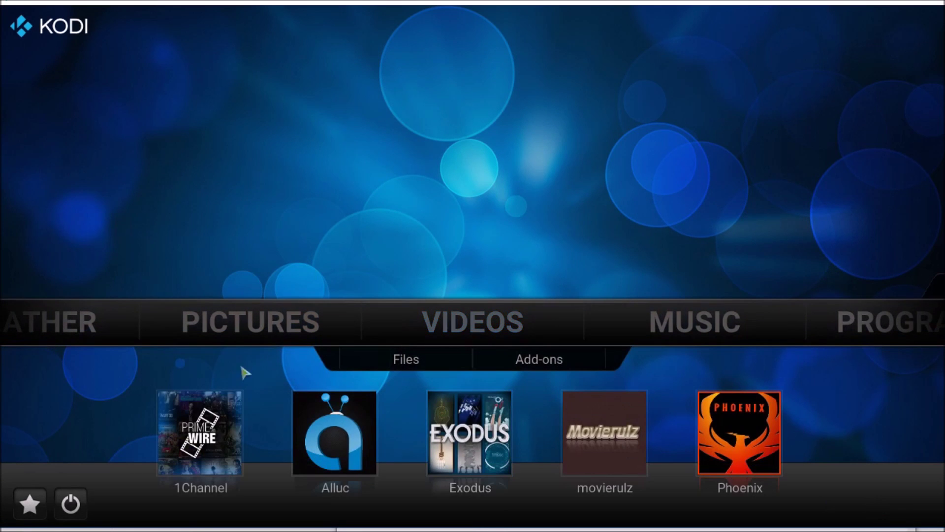